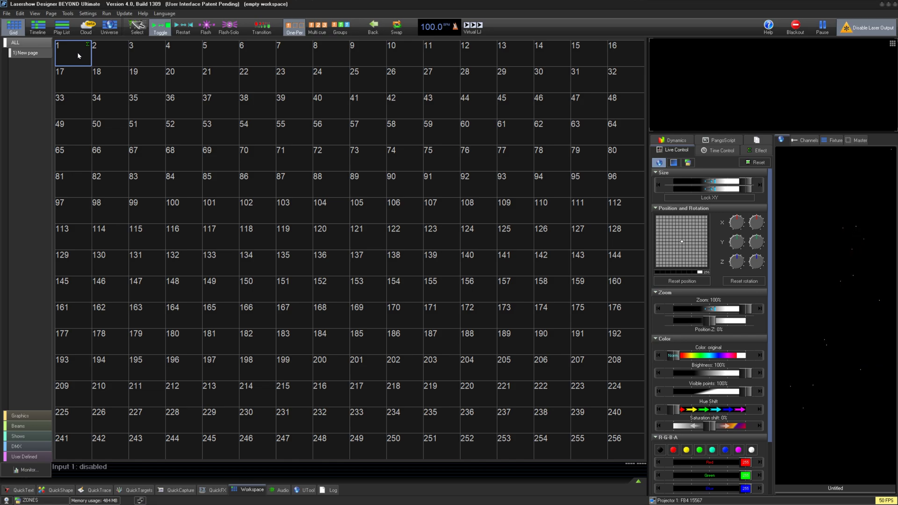
- Create a new simple frame in cue 1, then move the editor up-left and enlarge it
right_click(77, 55)
mouse_move(141, 59)
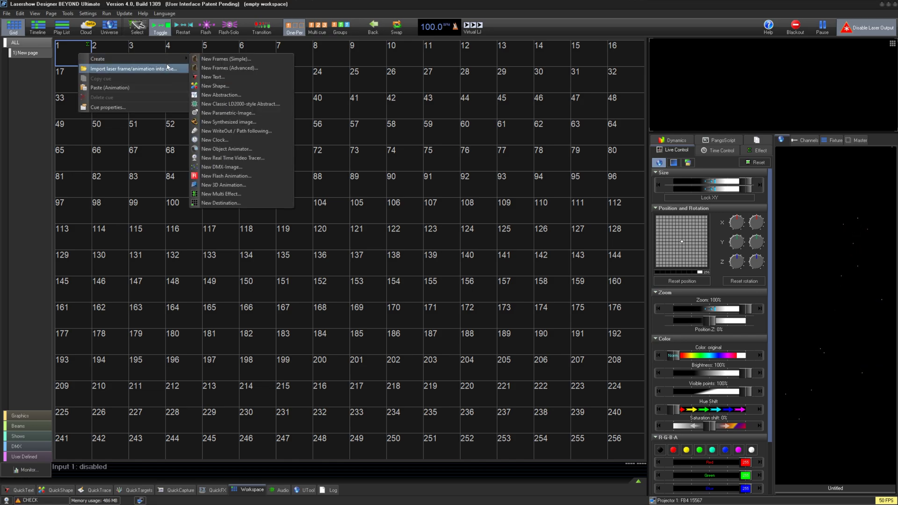
click(287, 62)
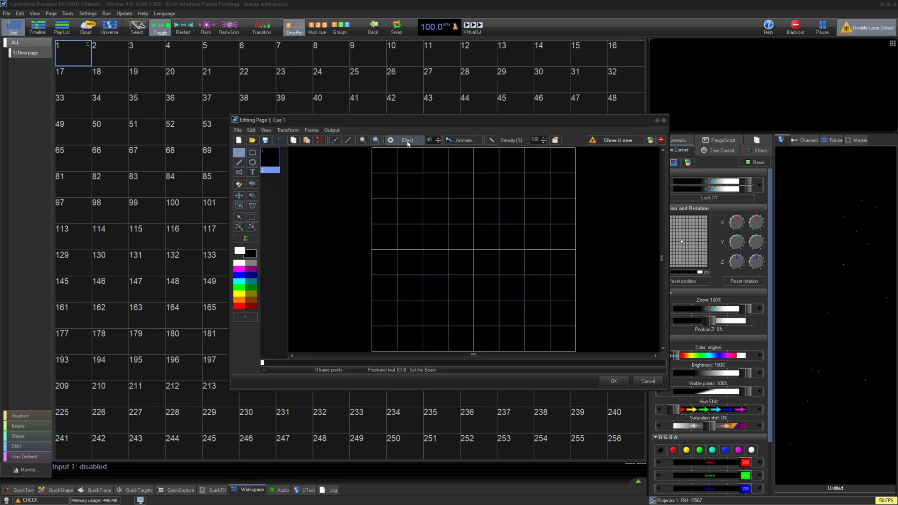
drag(430, 118, 354, 62)
drag(593, 333, 606, 440)
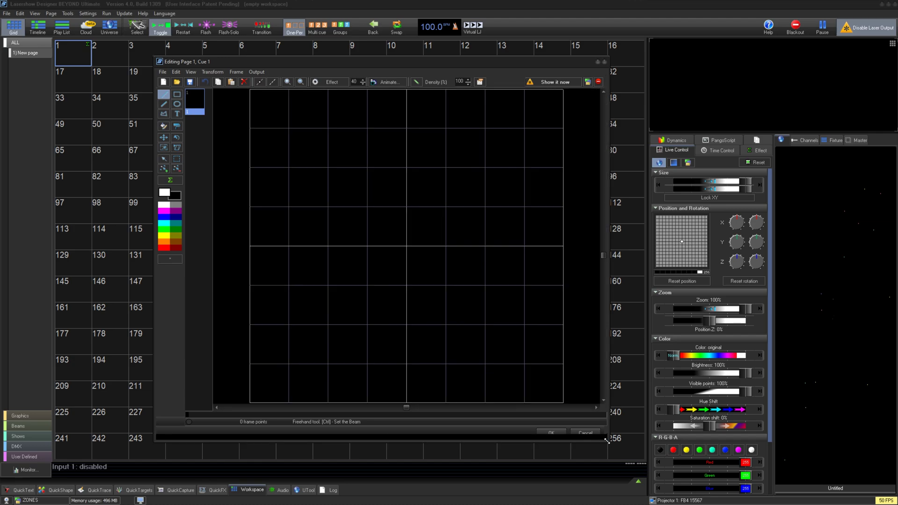
- Browse the frame editor's File, View and Transform menus
click(162, 72)
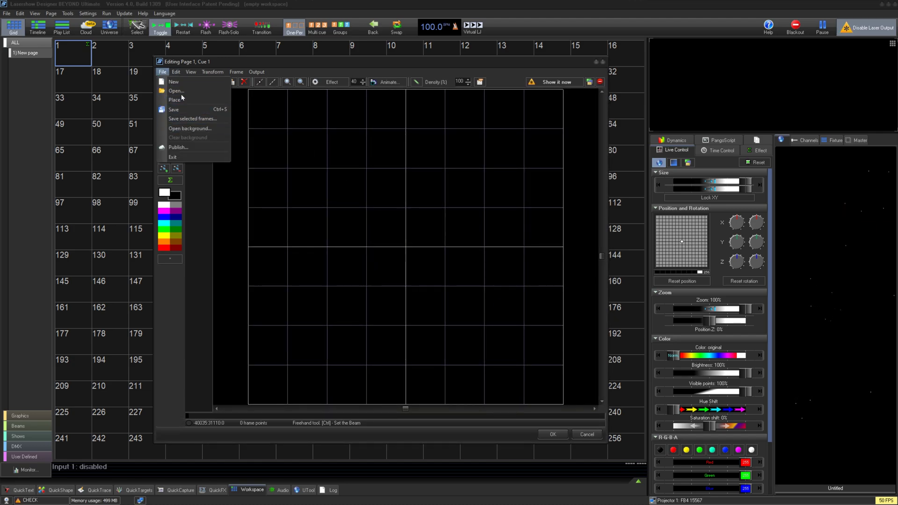
mouse_move(175, 72)
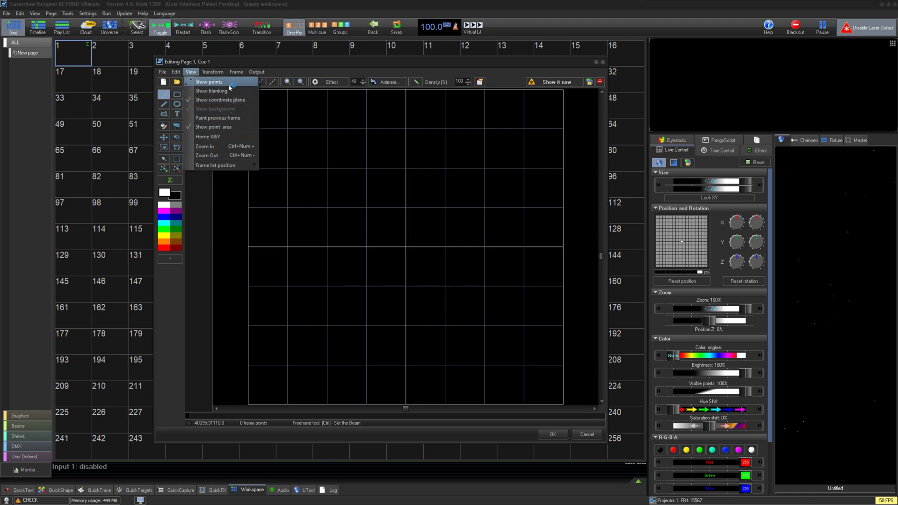
click(213, 72)
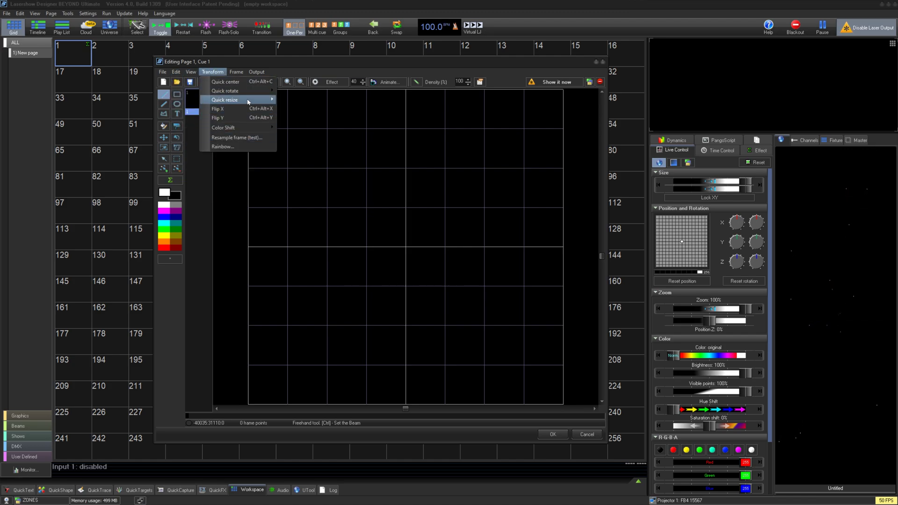
mouse_move(244, 93)
mouse_move(236, 72)
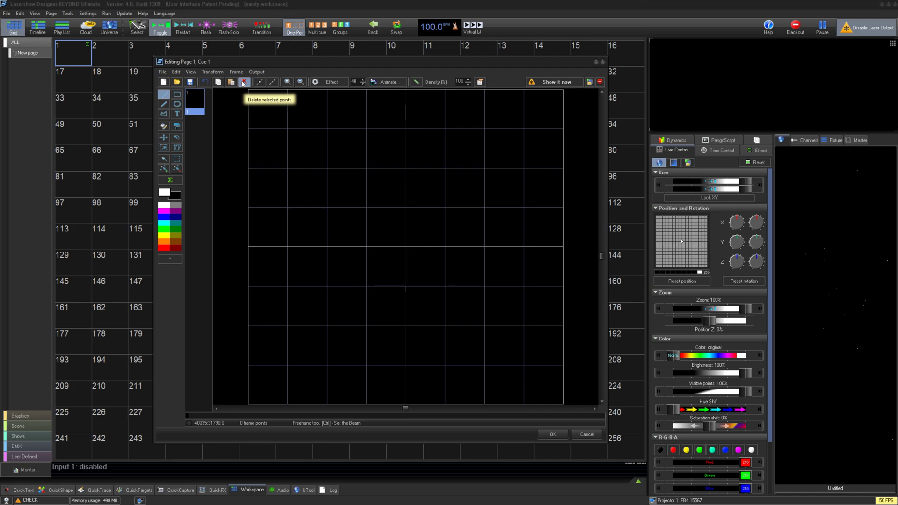
- Zoom the grid in and out, view the Effect list, and cancel the animation generator
click(287, 82)
click(299, 82)
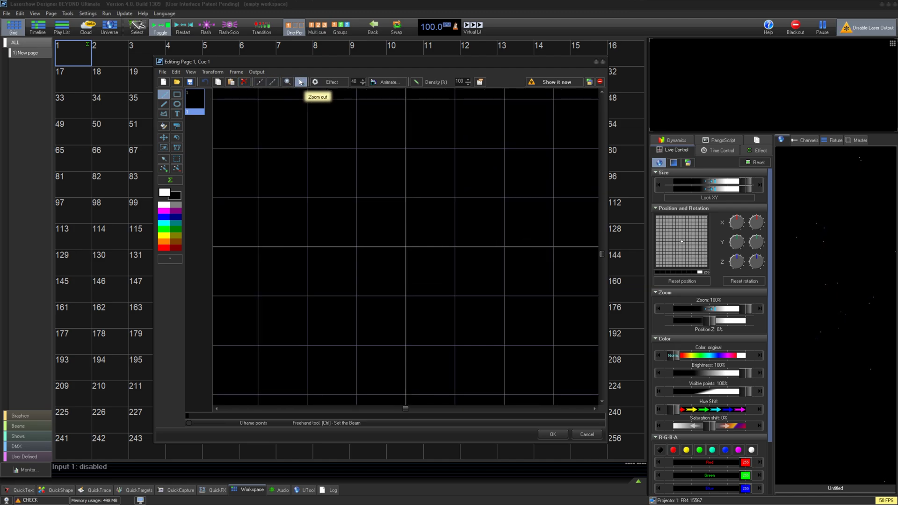
click(331, 82)
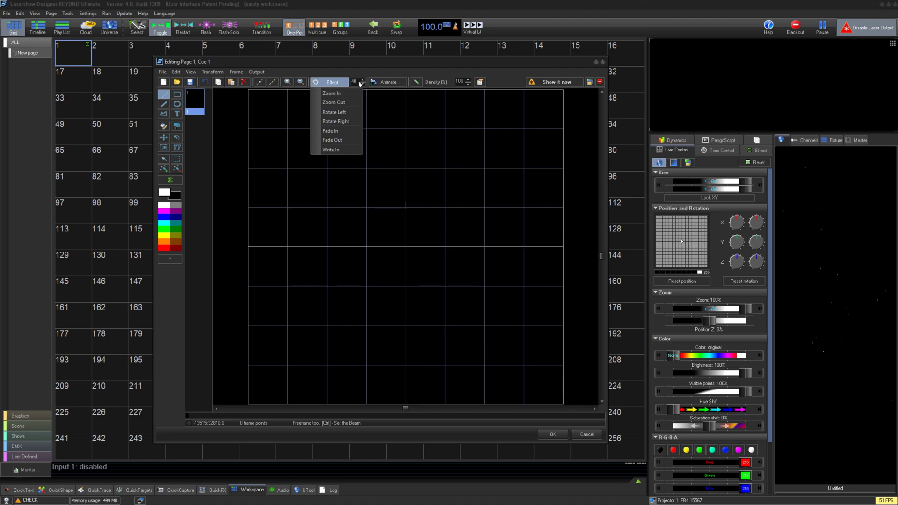
click(360, 96)
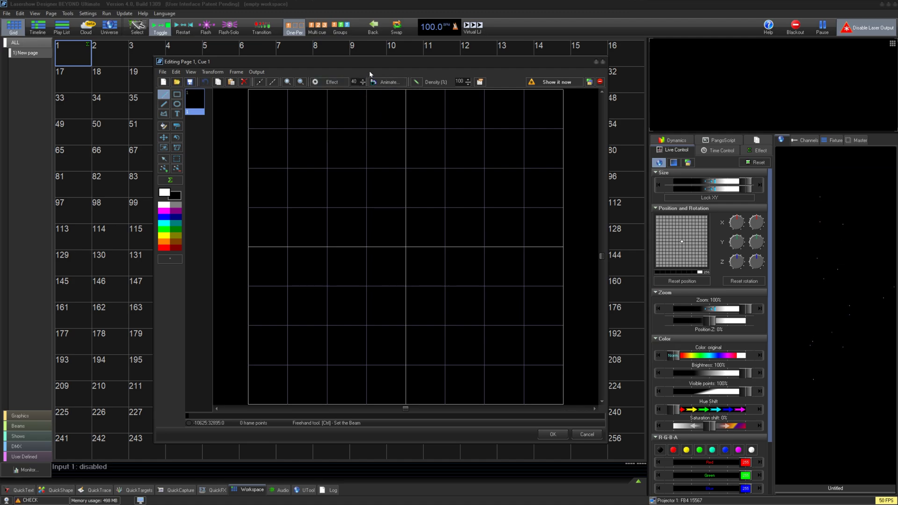
click(384, 84)
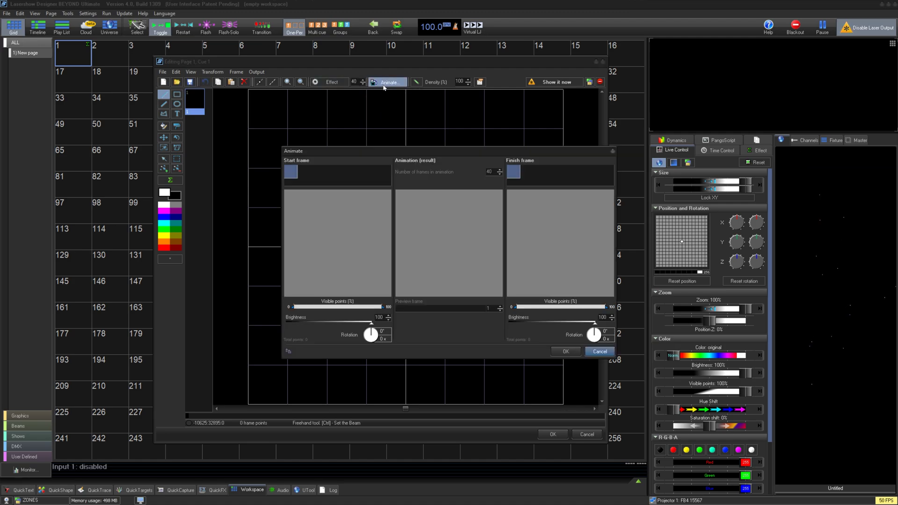
click(598, 351)
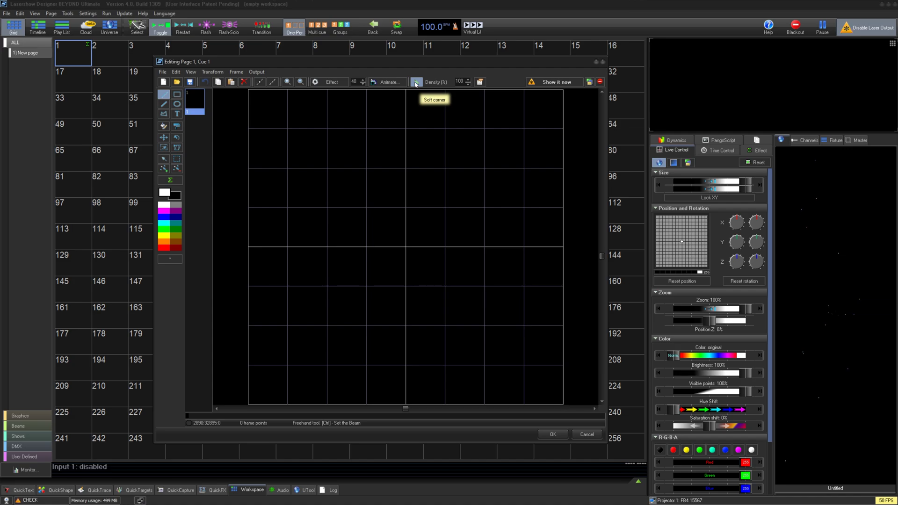
- Enable Soft corner, check image properties, and send the frame live to Scanner 1 Main
click(416, 84)
click(480, 82)
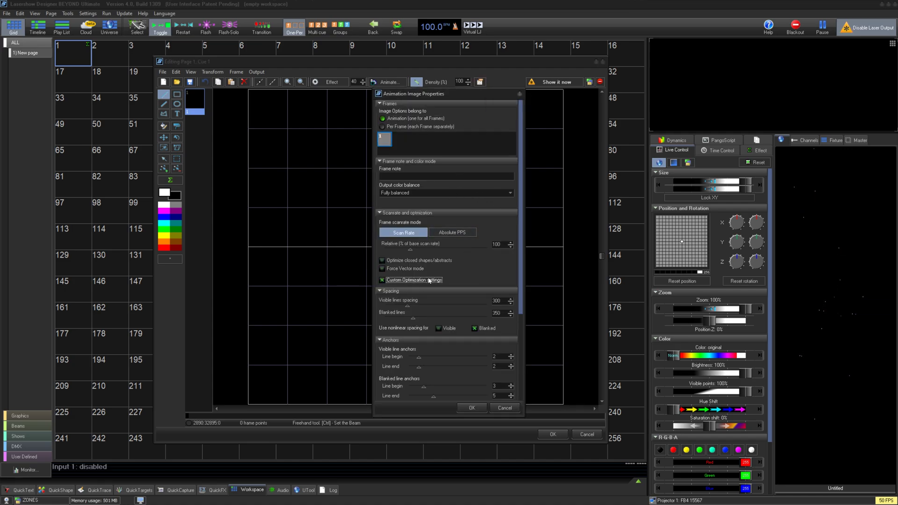
click(471, 407)
click(575, 82)
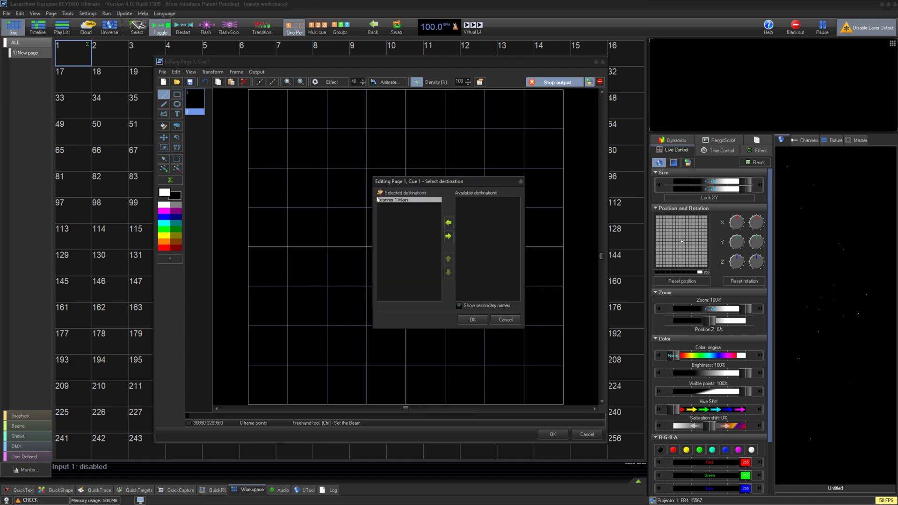
click(473, 319)
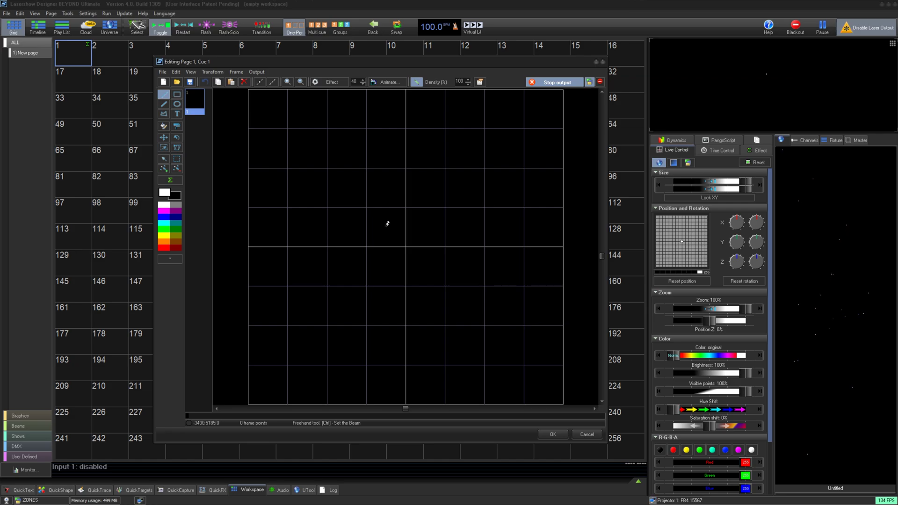
- Show the laser position dot and draw two freehand strokes in the upper-left grid
click(169, 259)
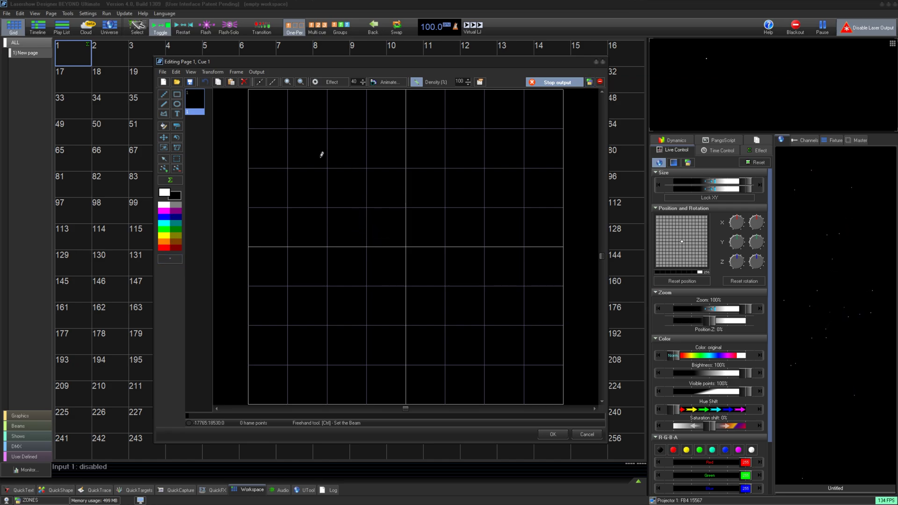
drag(287, 139, 285, 183)
mouse_move(333, 143)
mouse_down()
mouse_move(315, 184)
mouse_move(330, 188)
mouse_up()
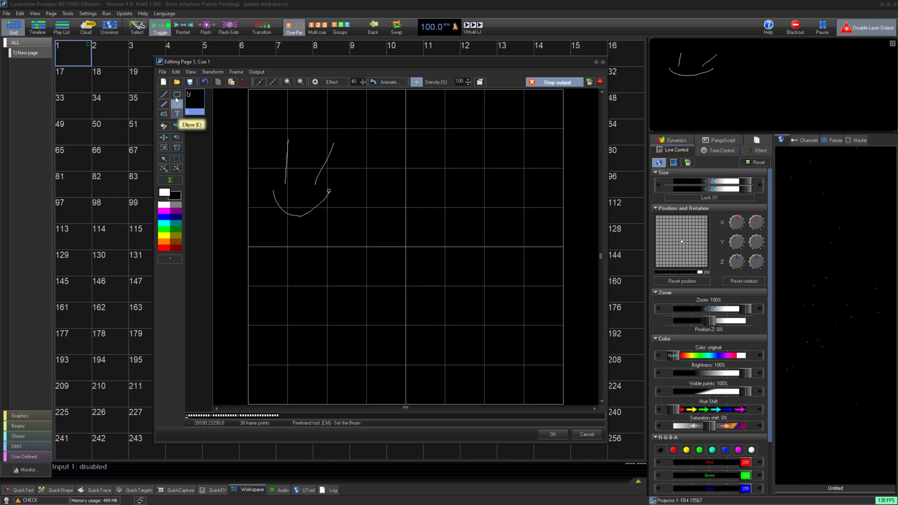
- Draw a square near the top centre, a straight line beside it, and a diamond polygon below
click(177, 94)
mouse_move(372, 139)
mouse_down()
mouse_move(423, 187)
mouse_move(499, 164)
mouse_move(550, 200)
mouse_up()
click(164, 104)
click(177, 104)
click(164, 114)
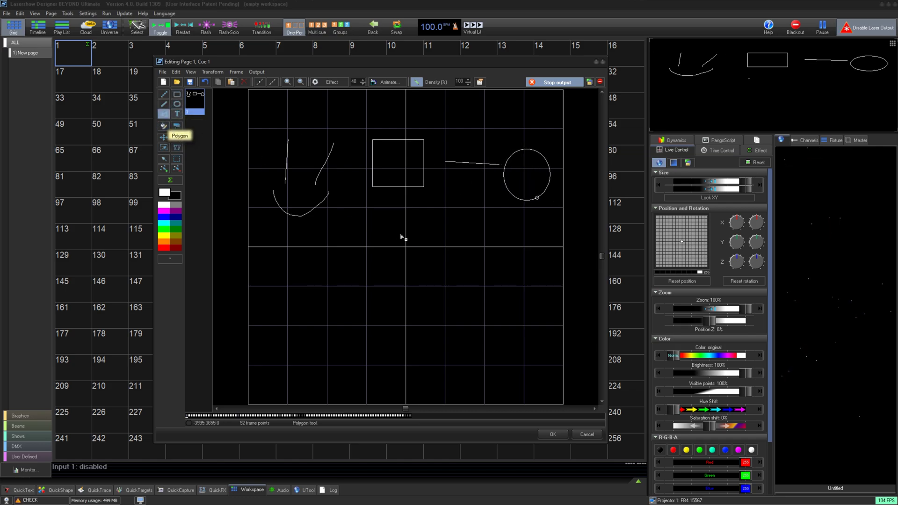
click(433, 227)
click(396, 253)
click(346, 232)
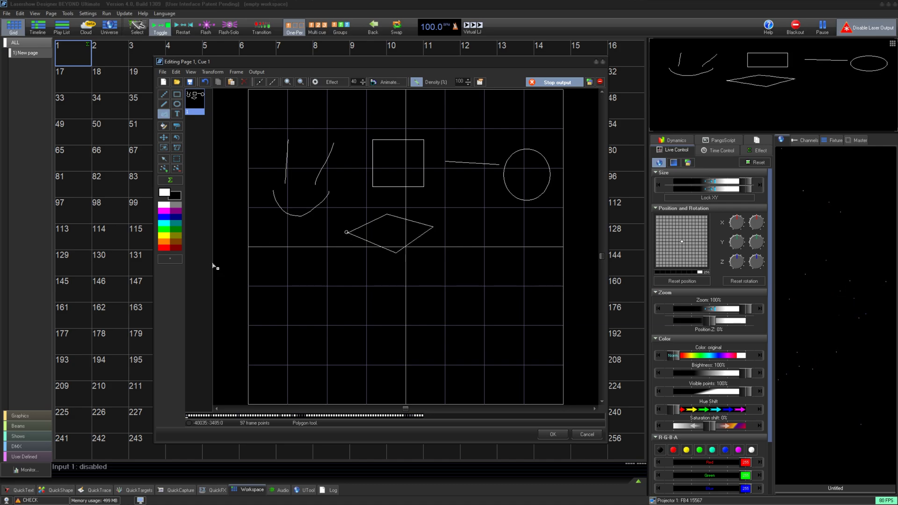
- Place 'hi' text in the grid centre, commit it, then delete the text outline
click(177, 114)
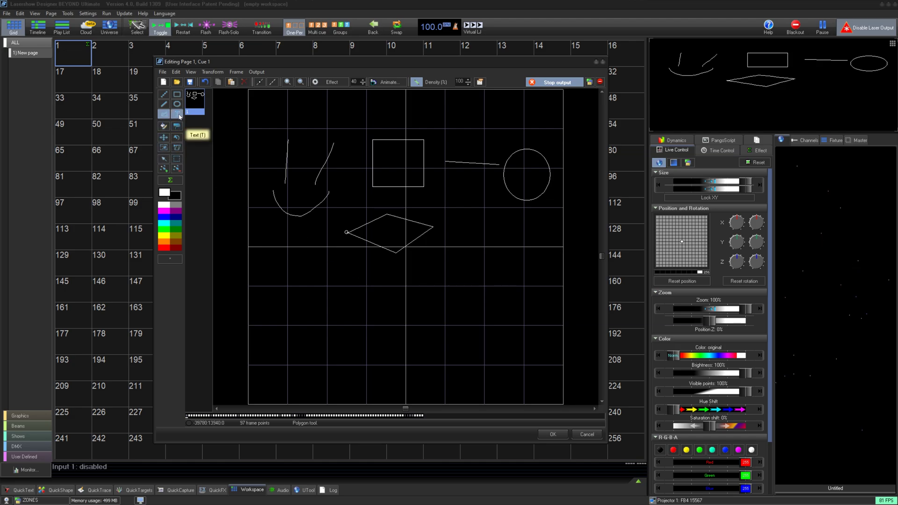
click(325, 328)
text(hi)
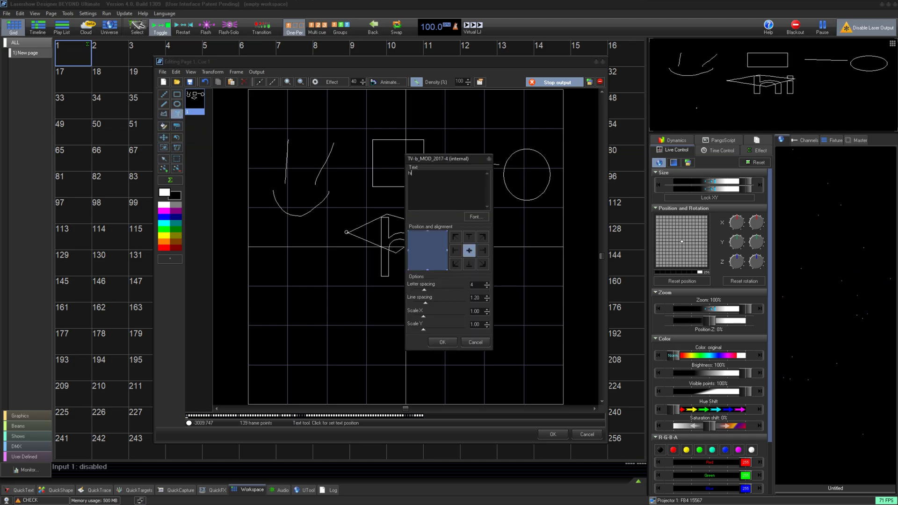
click(450, 345)
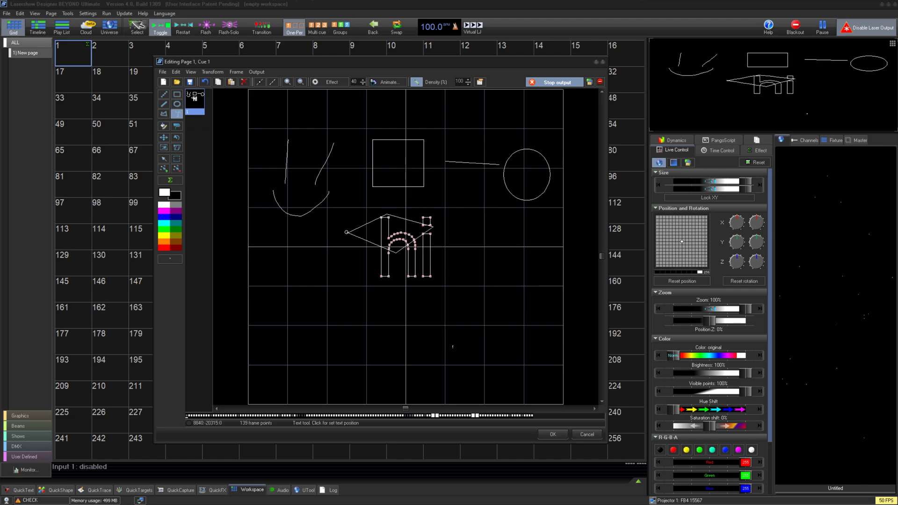
key(Delete)
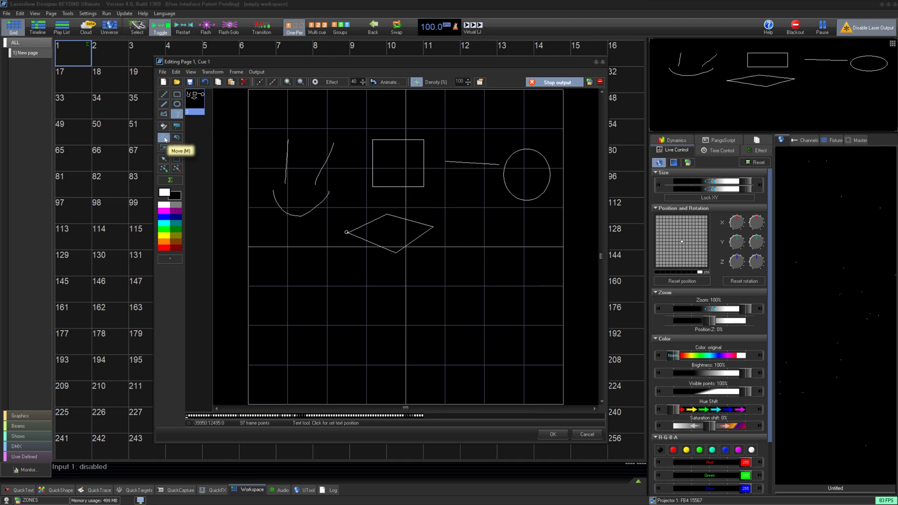
- Recolour the diamond and square red, then undo the recolour with Ctrl+Z
click(163, 158)
click(163, 126)
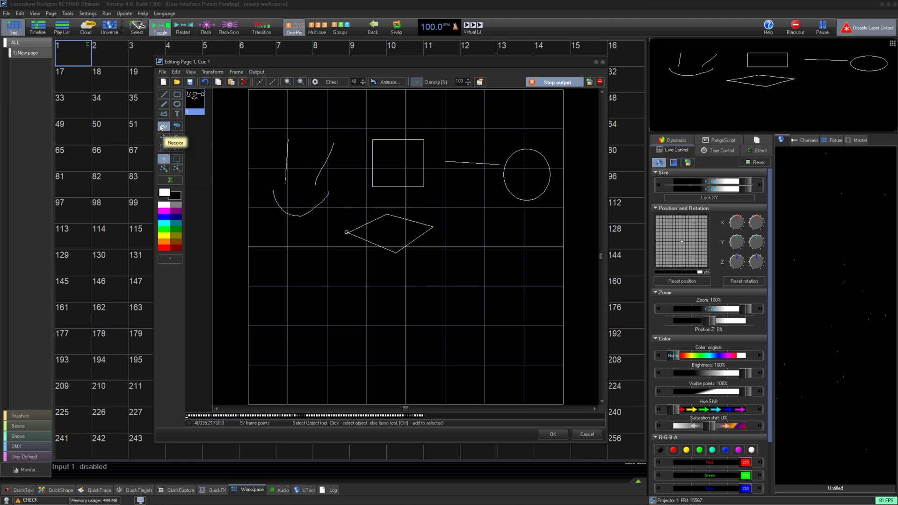
click(164, 247)
drag(328, 253, 450, 208)
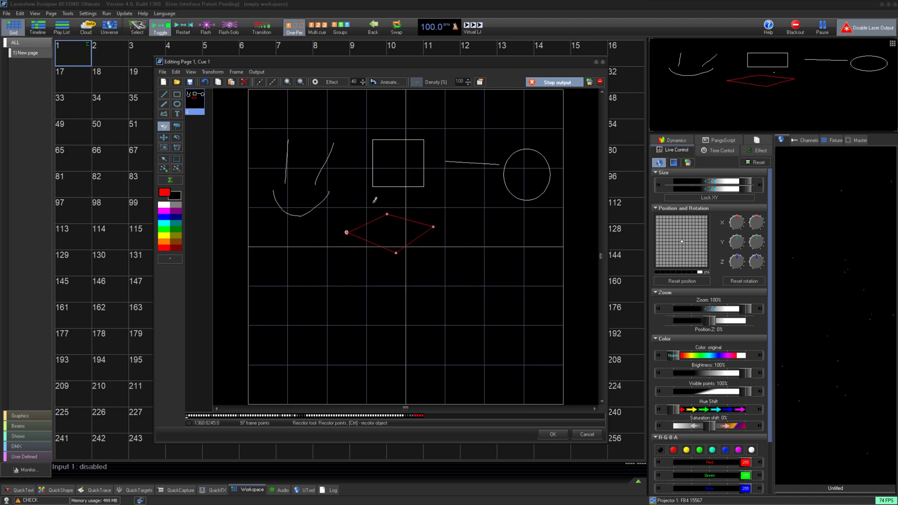
click(177, 126)
drag(362, 124, 443, 200)
key(ctrl+z)
key(ctrl+z)
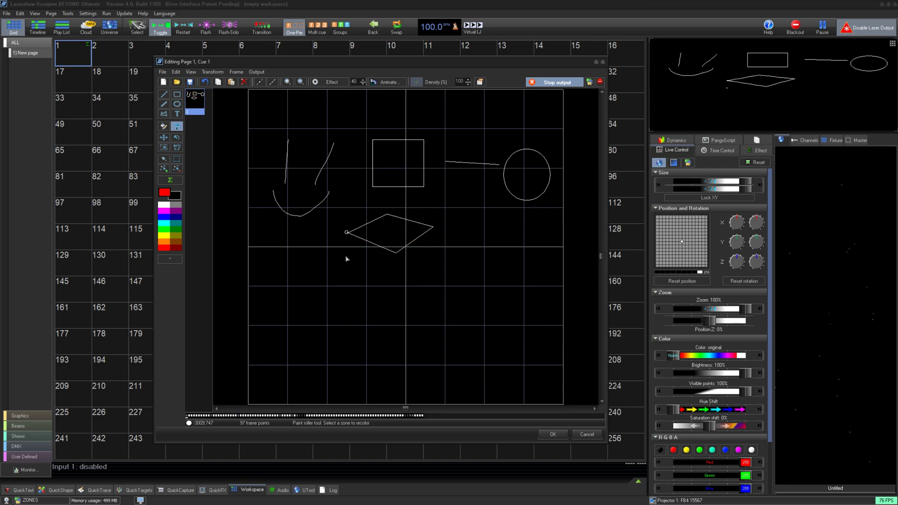
- Select the freehand curve strokes and nudge them slightly right with the Move tool
click(163, 159)
mouse_move(270, 143)
mouse_down()
mouse_move(280, 217)
mouse_move(344, 128)
mouse_move(270, 141)
mouse_up()
click(164, 139)
drag(324, 168, 331, 168)
click(167, 148)
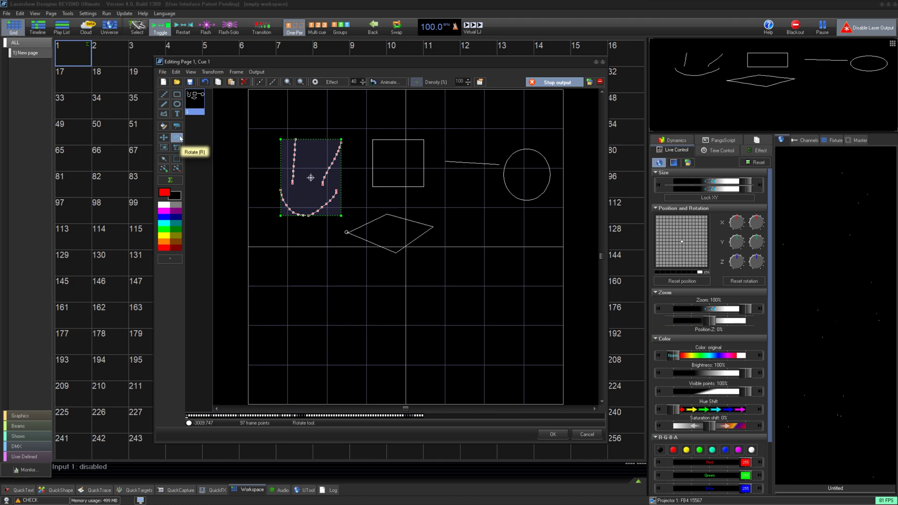
click(176, 148)
- Clear the curve selection and point-select the square's four corners
click(164, 158)
drag(252, 162, 349, 232)
click(176, 159)
drag(360, 125, 445, 201)
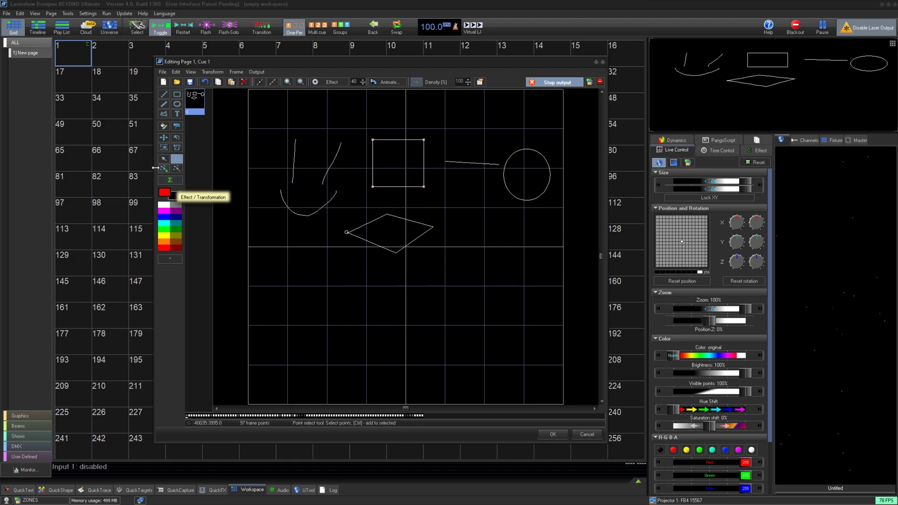
- Add red points from the curve end along the square's top edge, then show point markers
click(161, 170)
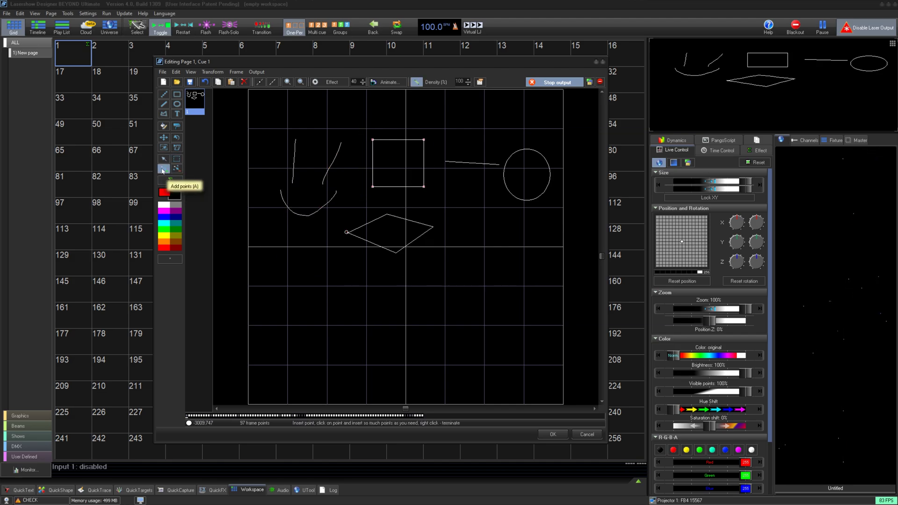
click(373, 141)
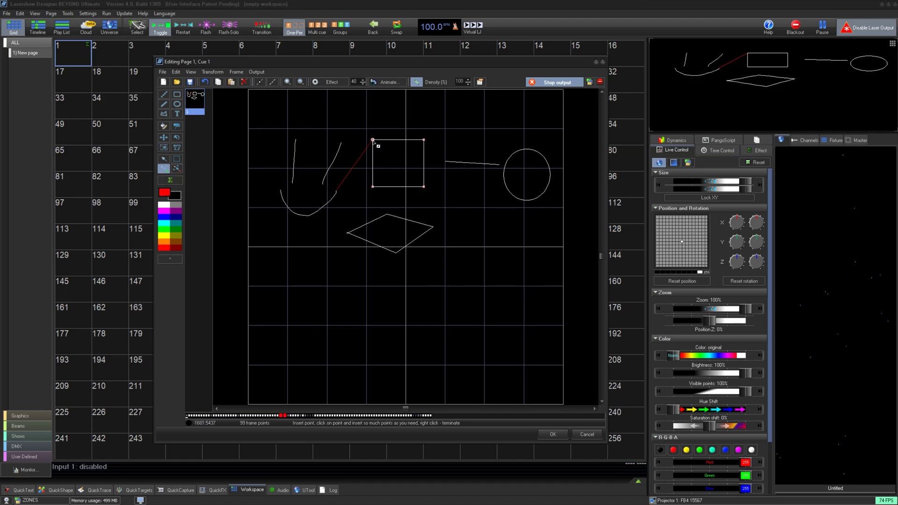
click(424, 140)
right_click(262, 86)
click(262, 86)
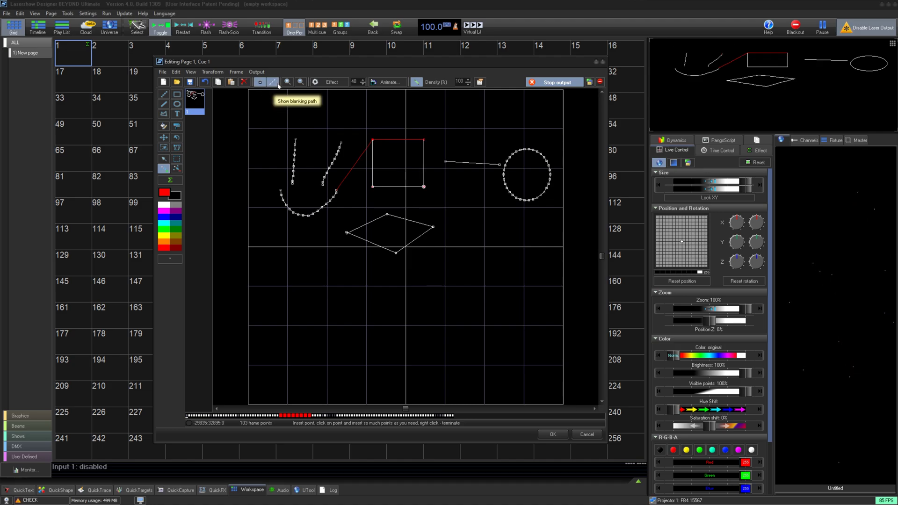
- Undo a stray inserted point, extend the red path from the line's end, and show the effects panel
drag(423, 187, 301, 413)
key(ctrl+z)
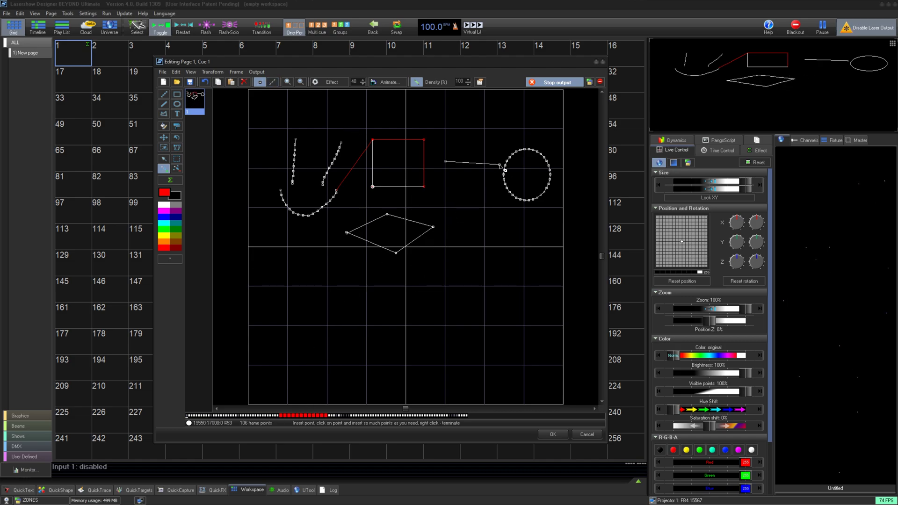
click(500, 166)
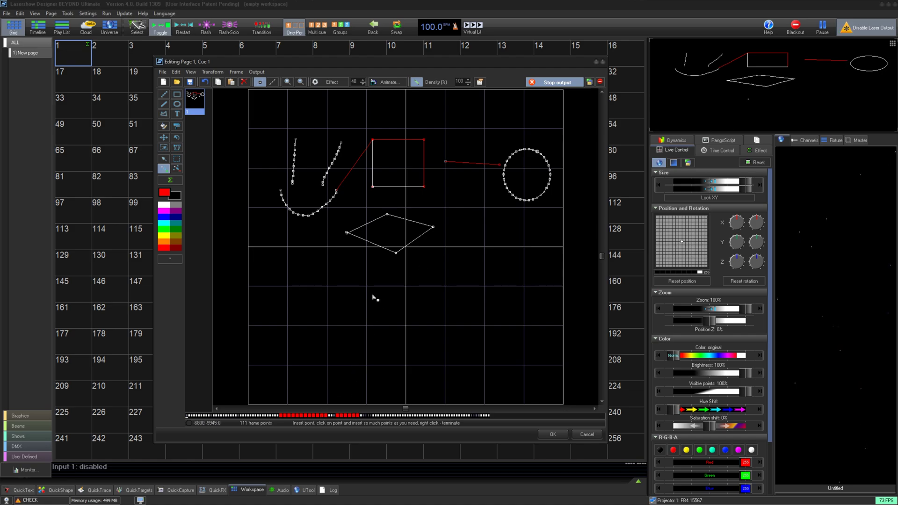
click(178, 181)
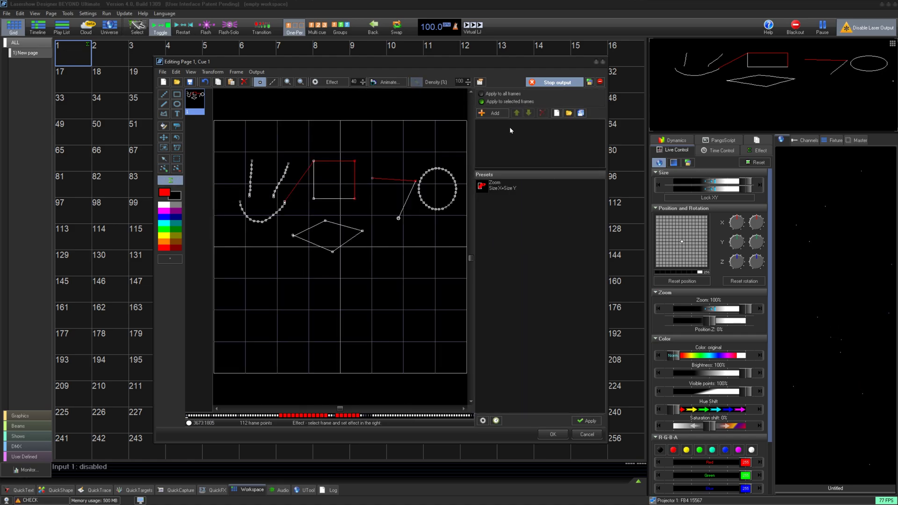
- Add an Oscillating > Geometric > Zoom effect, set its start to 61, then delete it
click(500, 114)
mouse_move(537, 180)
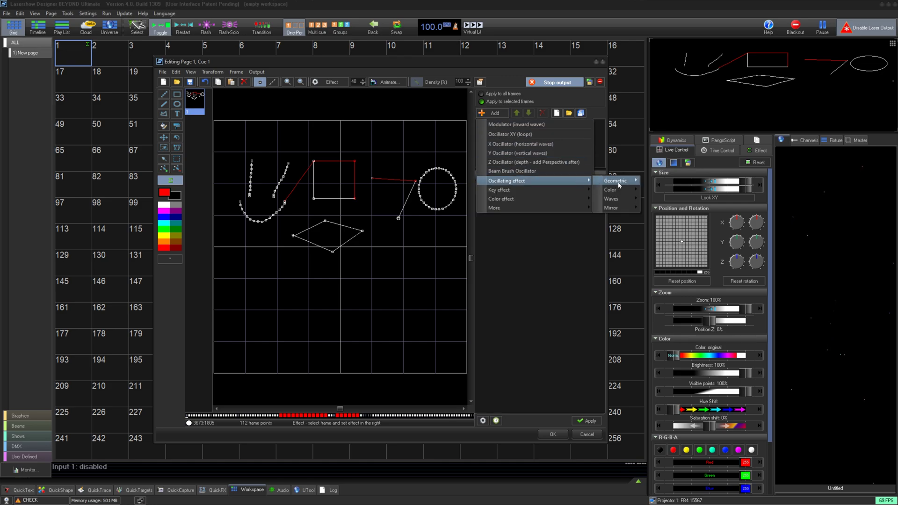
mouse_move(614, 180)
click(657, 181)
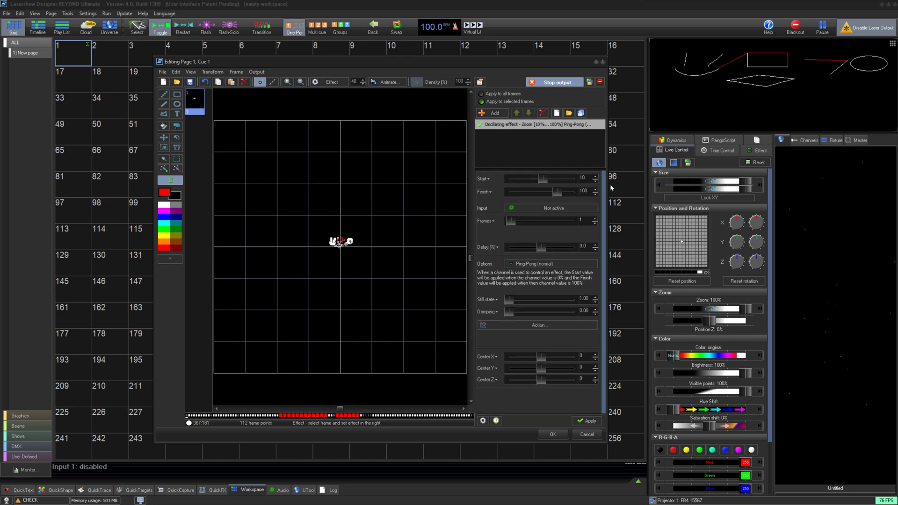
click(551, 178)
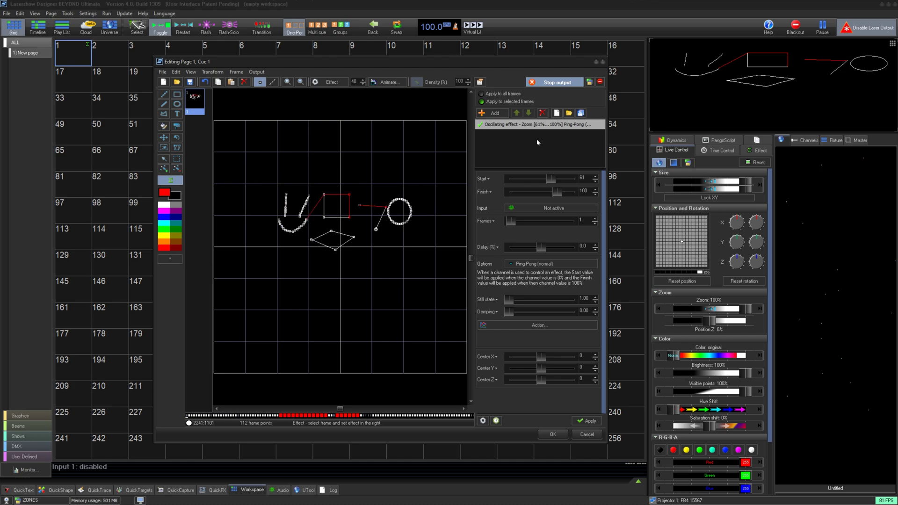
click(542, 112)
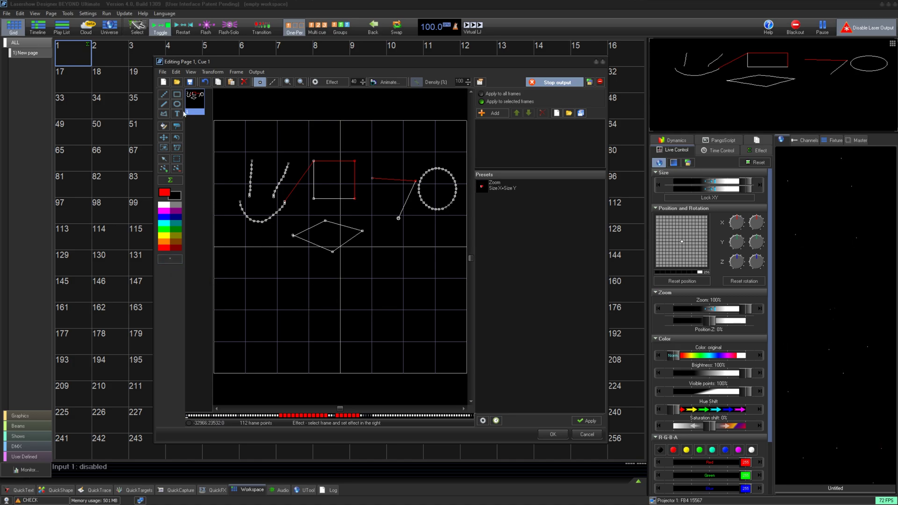
- Draw a small red freehand arc near the bottom, save the frame with OK, and play cue 1
click(164, 94)
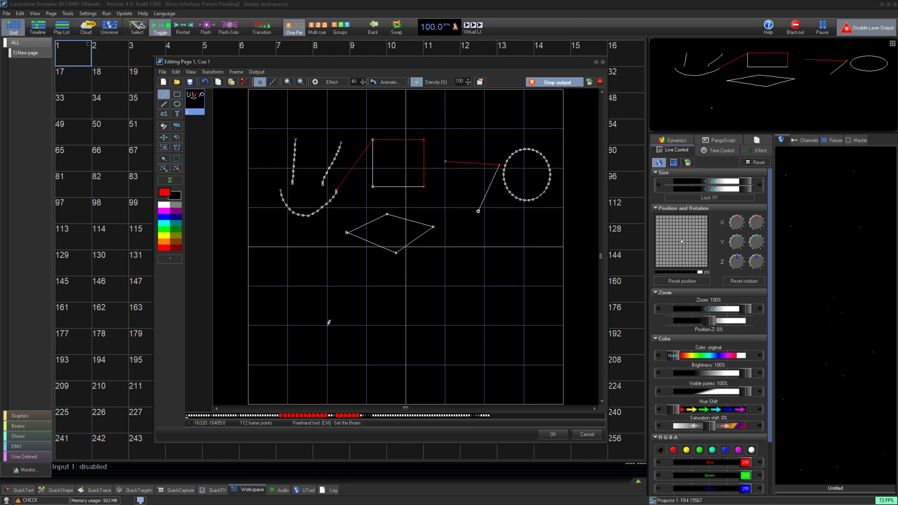
mouse_move(327, 326)
mouse_down()
mouse_move(346, 342)
mouse_move(351, 320)
mouse_up()
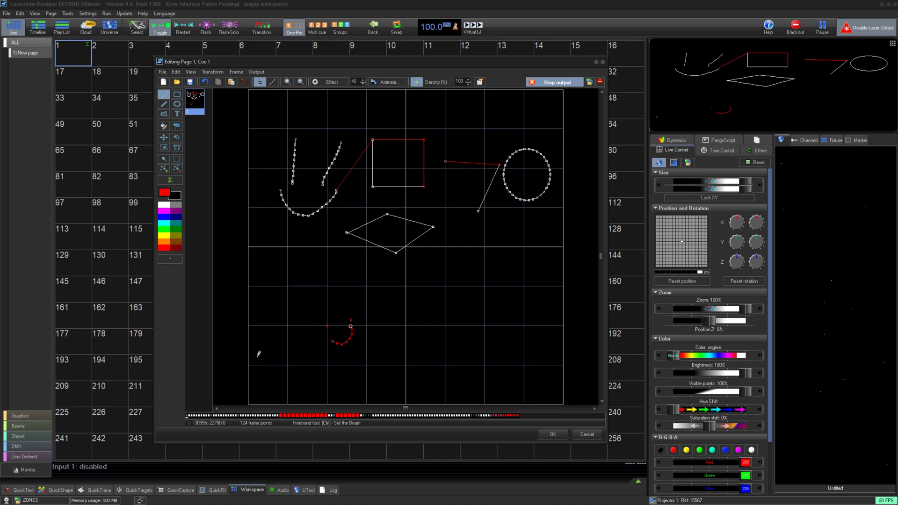
click(552, 434)
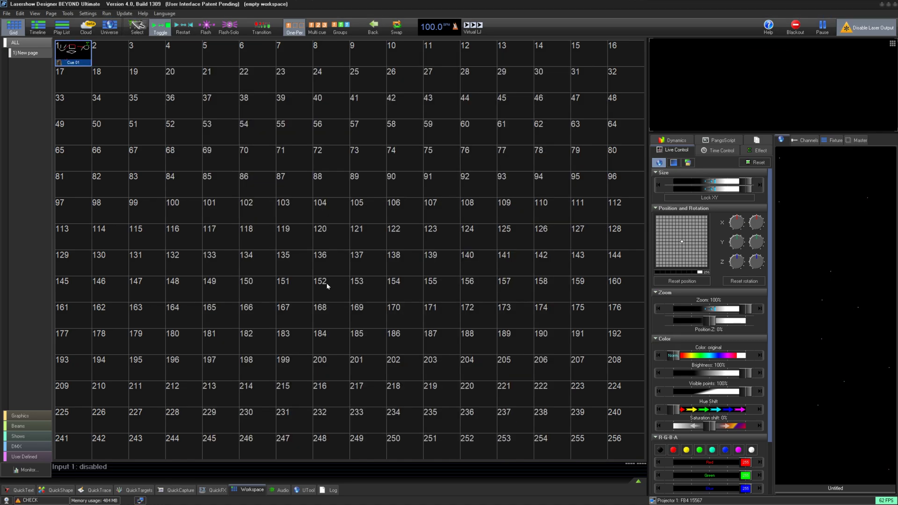
click(78, 47)
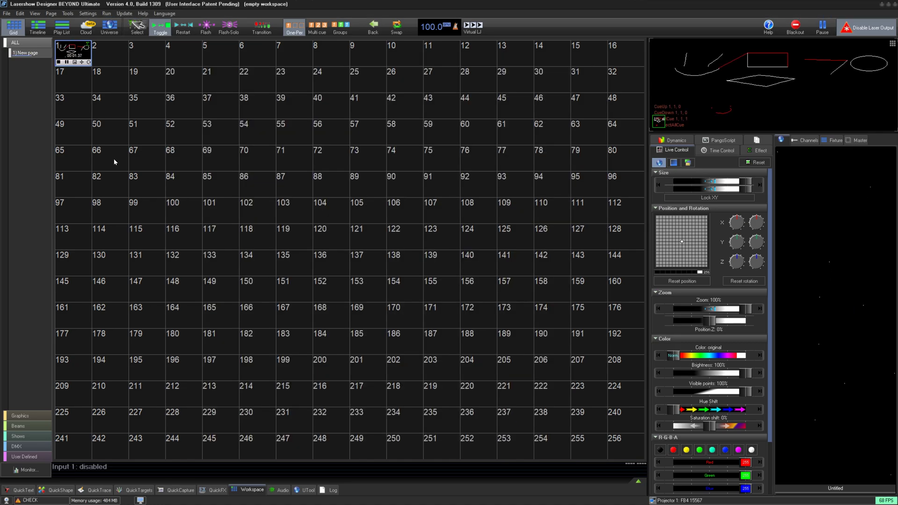